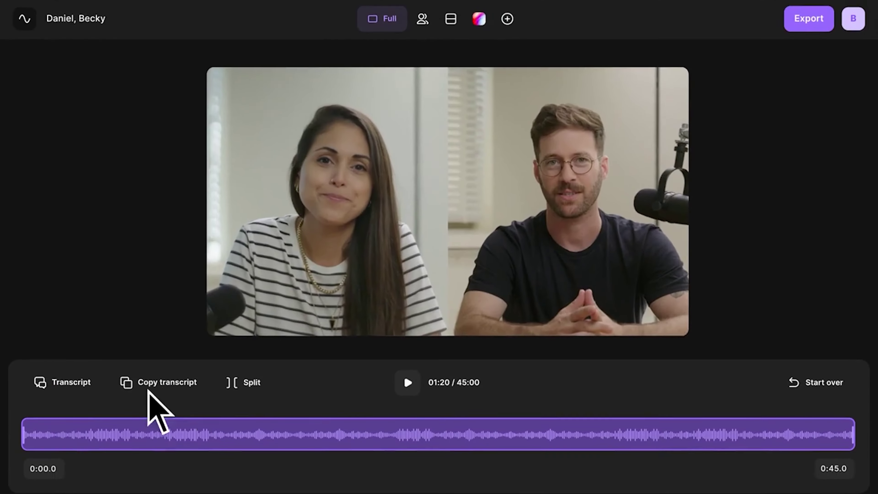
# Find the word 'amazing' in the transcript and delete it
pyautogui.click(88, 382)
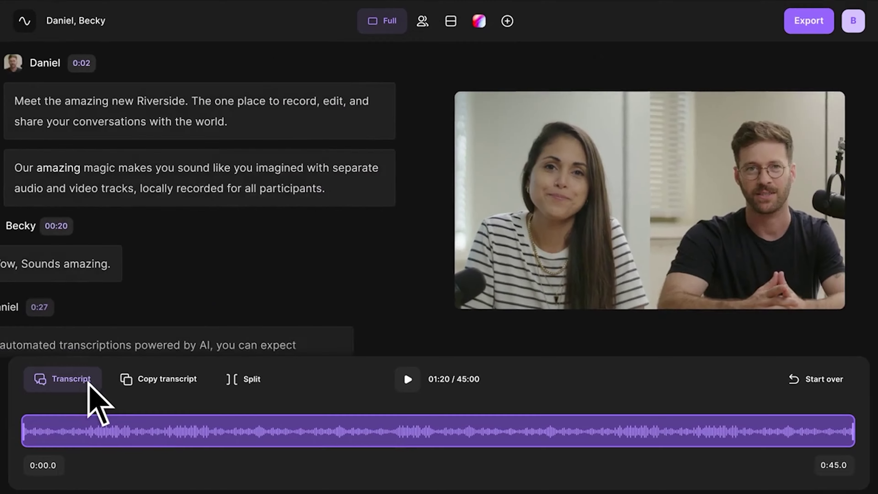
pyautogui.hotkey('ctrl', 'f')
pyautogui.write('amazing')
pyautogui.press('Escape')
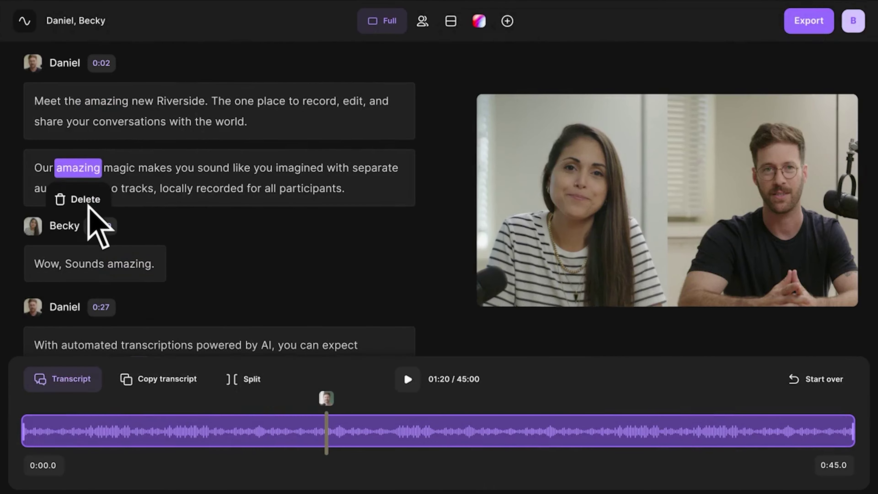
pyautogui.click(87, 206)
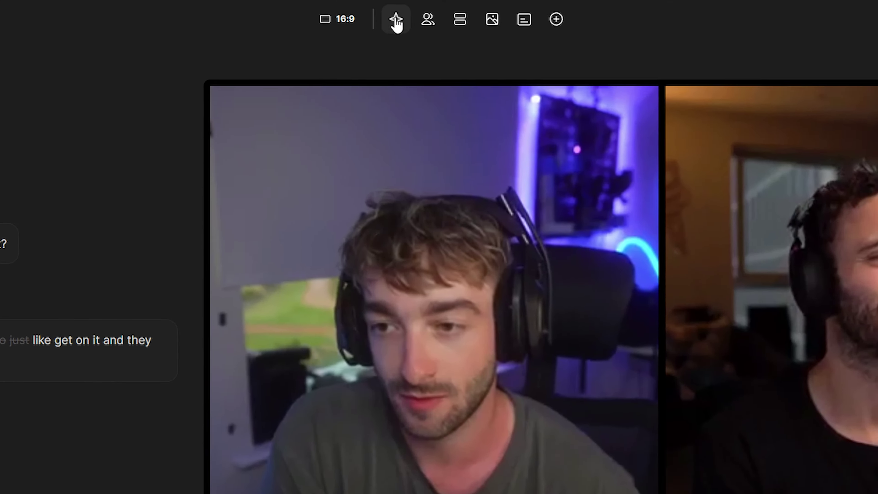
# Make the clip vertical 9:16 and apply a different caption style
pyautogui.click(396, 17)
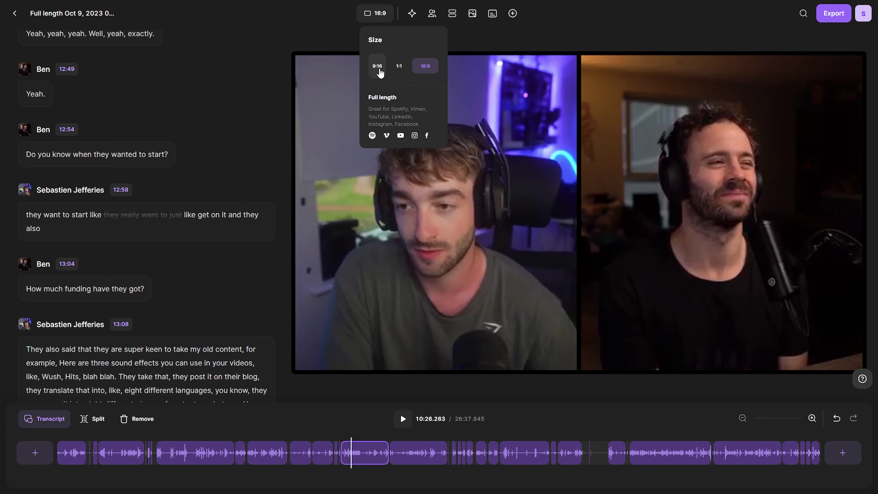
pyautogui.click(380, 71)
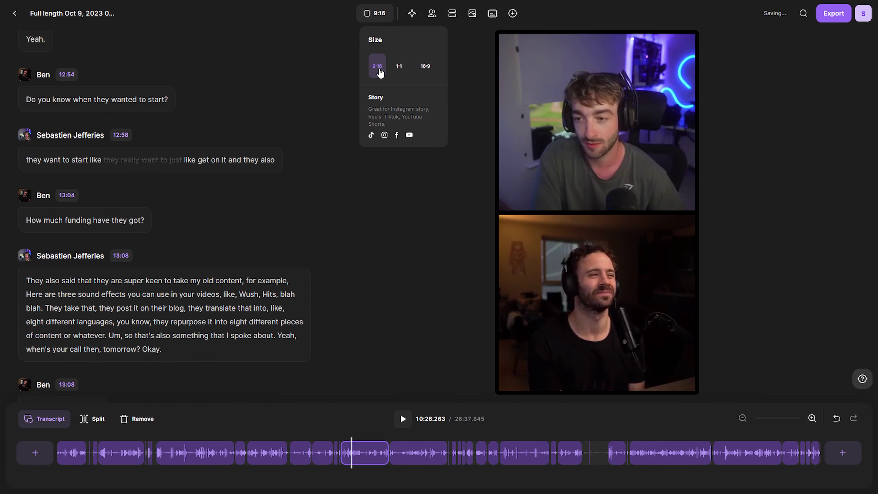
pyautogui.click(492, 16)
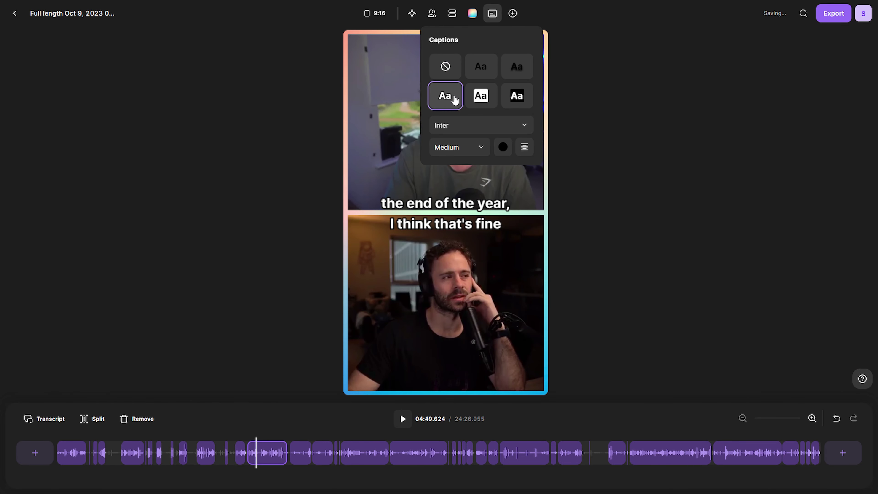
pyautogui.click(523, 100)
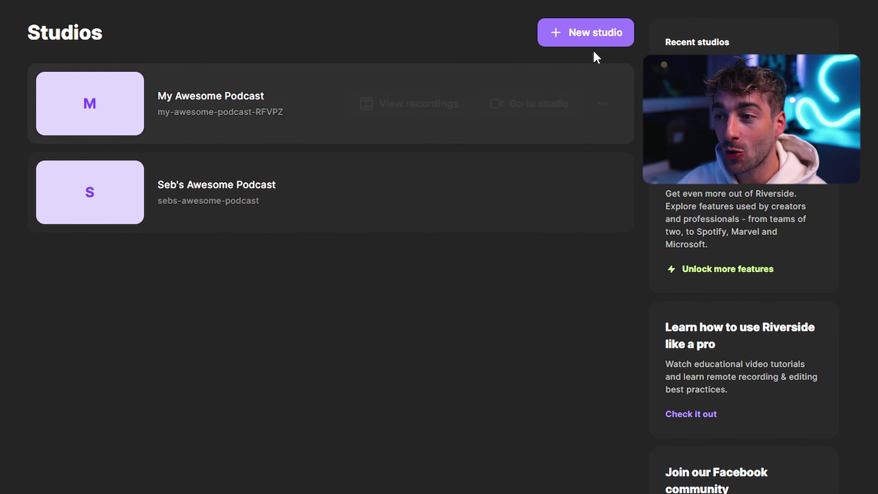
# Begin creating a new studio from the Studios dashboard
pyautogui.click(566, 41)
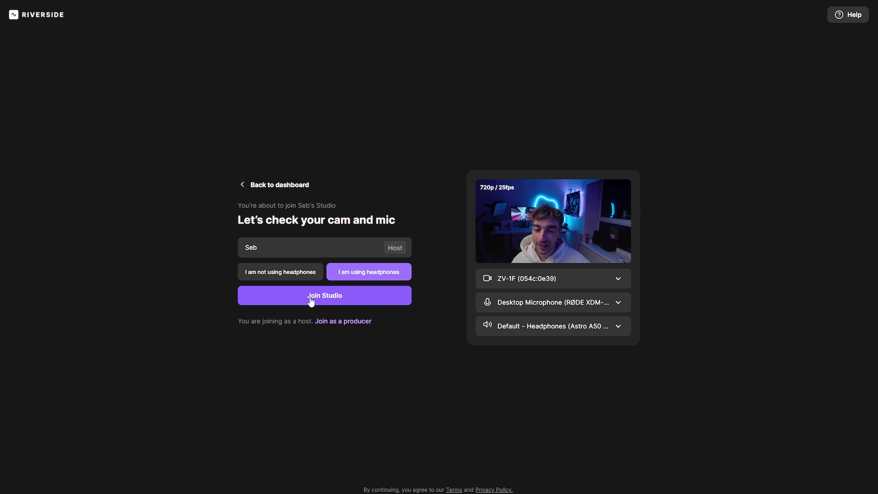
# Join the studio after the camera check and open the script area
pyautogui.click(311, 299)
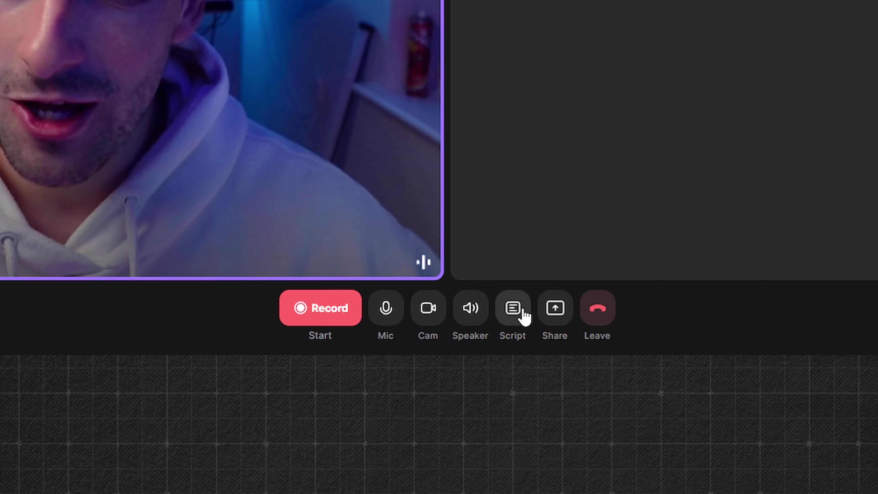
pyautogui.click(515, 309)
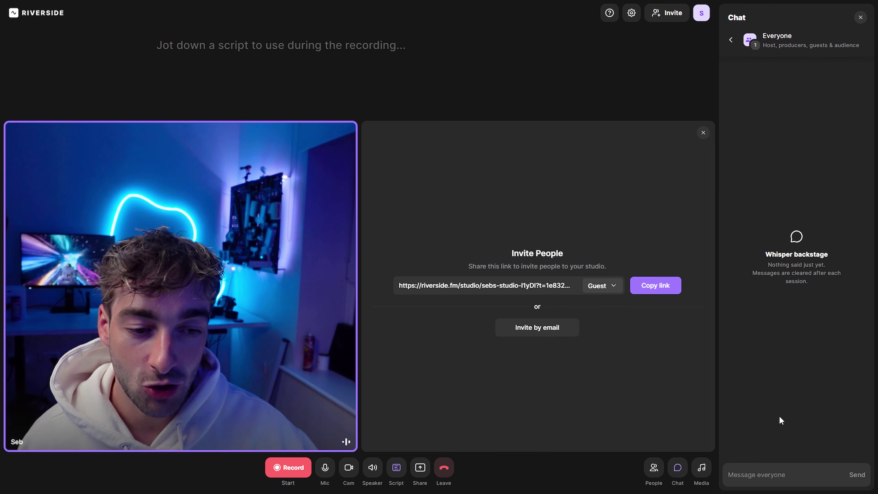
# Show the media library of sound clips, then bring up the leave options
pyautogui.click(703, 479)
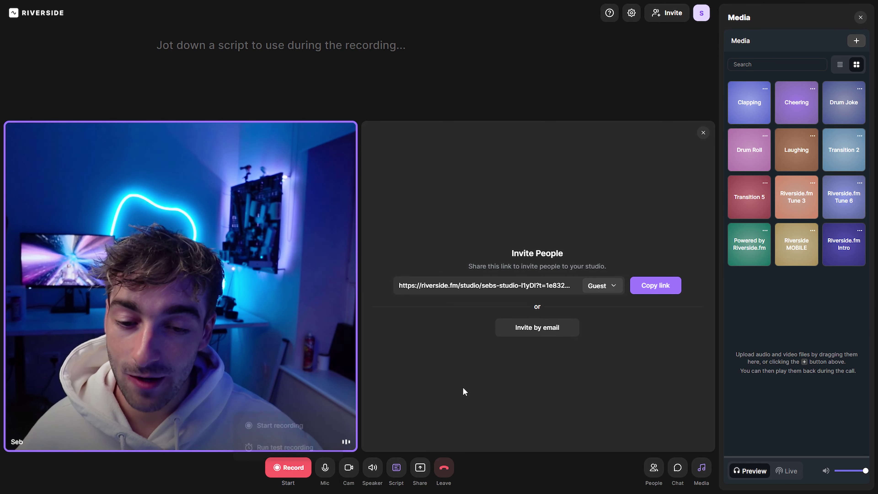
pyautogui.click(443, 468)
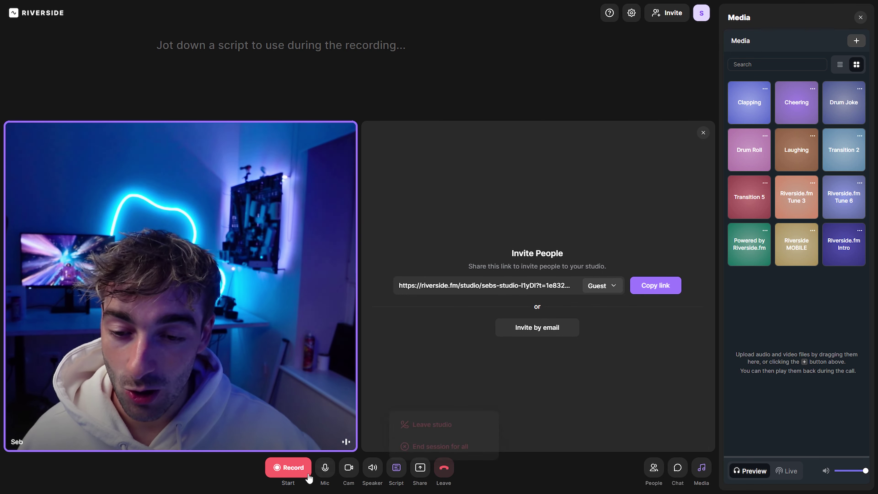
# Leave the studio and return to the dashboard
pyautogui.click(444, 467)
pyautogui.click(447, 439)
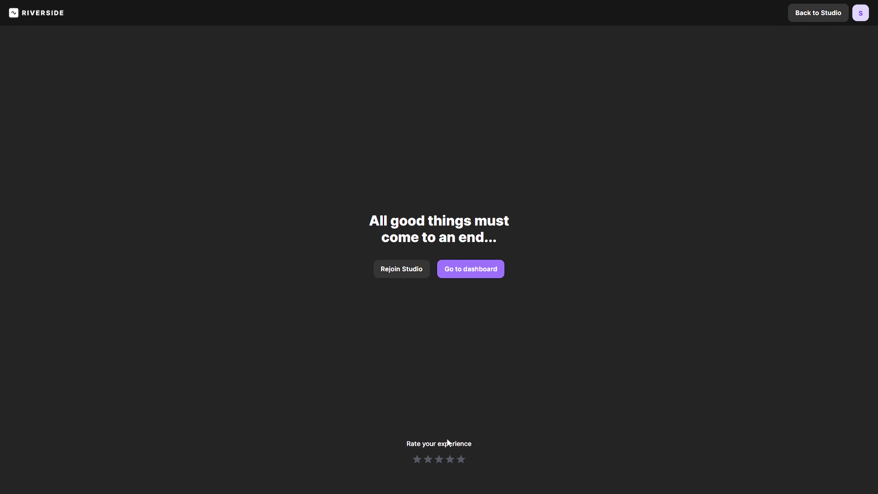
pyautogui.click(478, 277)
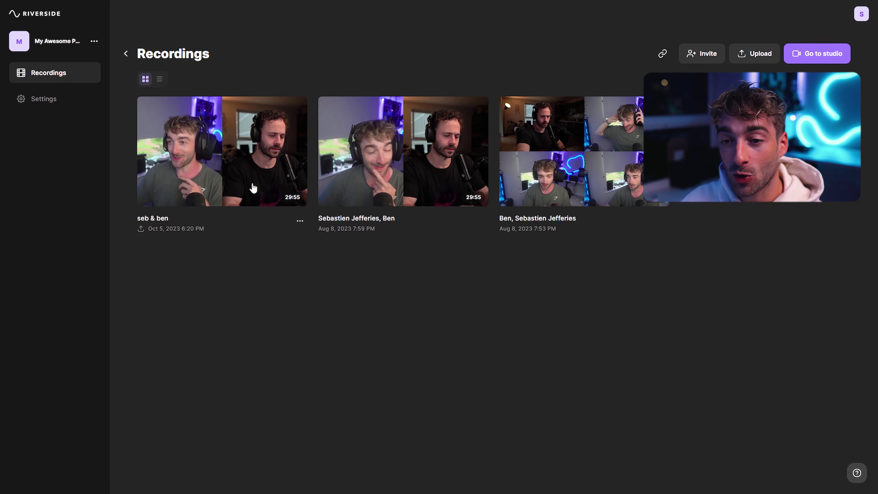
# Open the seb & ben recording and scroll down to its Magic Clips card
pyautogui.click(253, 188)
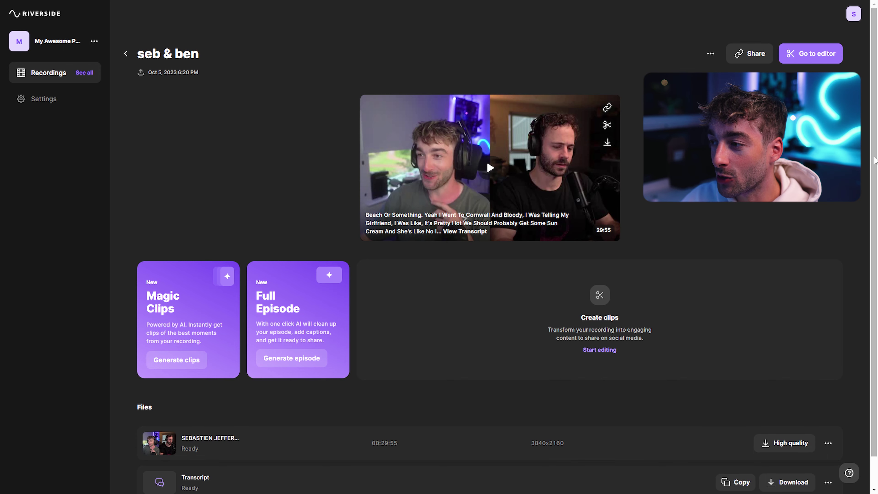
pyautogui.moveTo(874, 160); pyautogui.dragTo(869, 195)
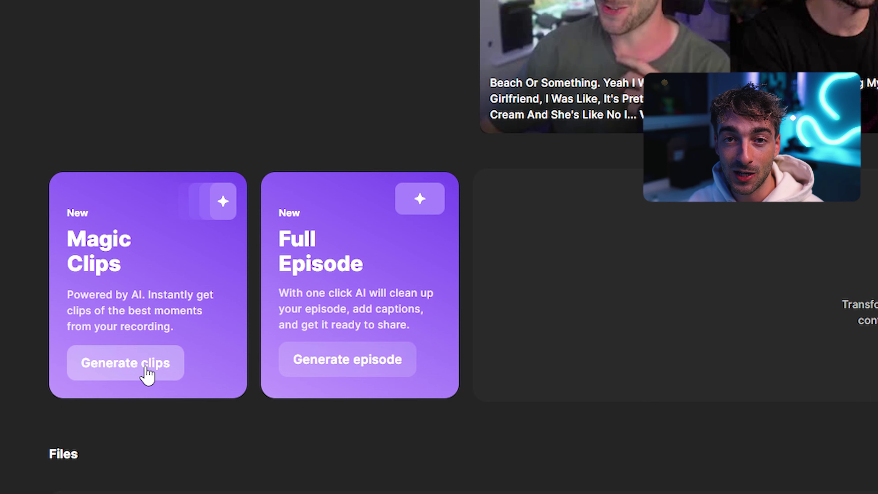
# Generate the AI magic clips and full episode, then open a generated magic clip for editing
pyautogui.click(147, 374)
pyautogui.moveTo(278, 239); pyautogui.dragTo(339, 254)
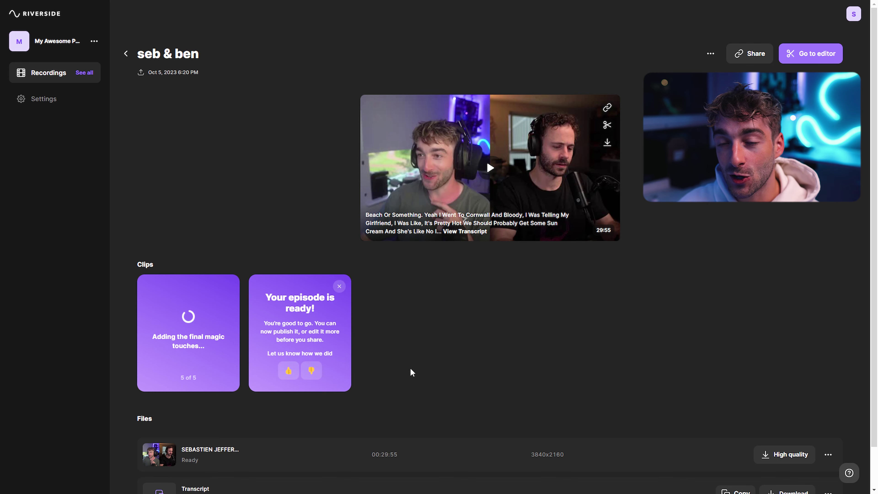
pyautogui.moveTo(438, 337)
pyautogui.moveTo(602, 342)
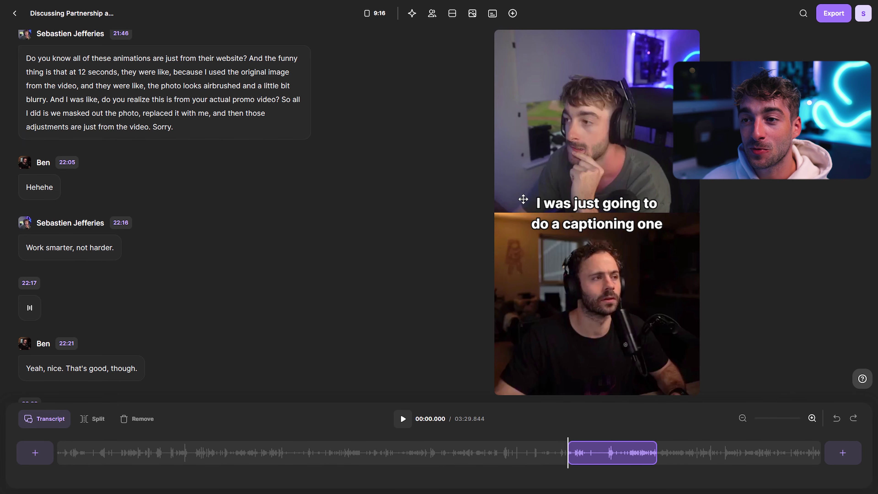
# Preview 1:1 and 16:9 sizes, then remove the passage from 'replaced it with me' through 'Sorry.'
pyautogui.click(380, 22)
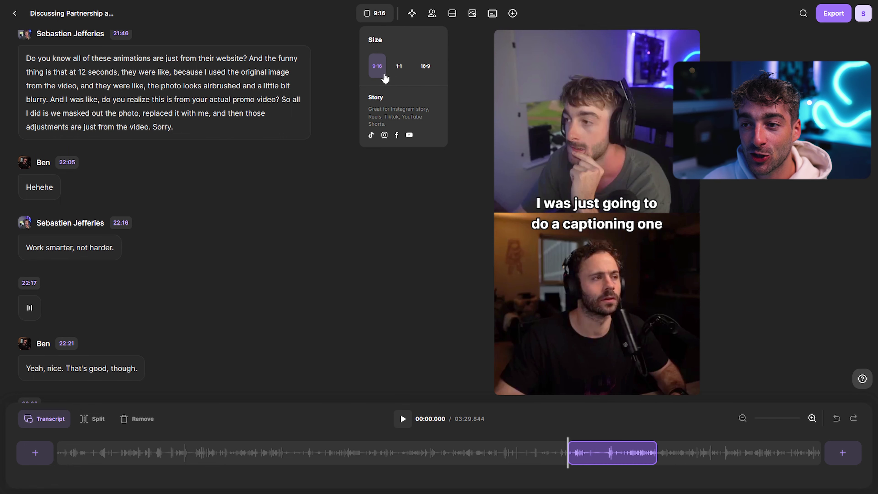
pyautogui.click(401, 71)
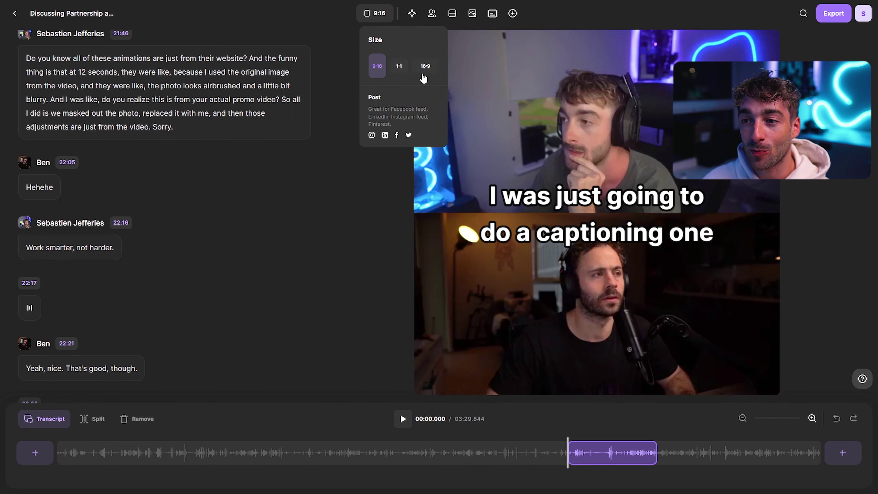
pyautogui.click(426, 78)
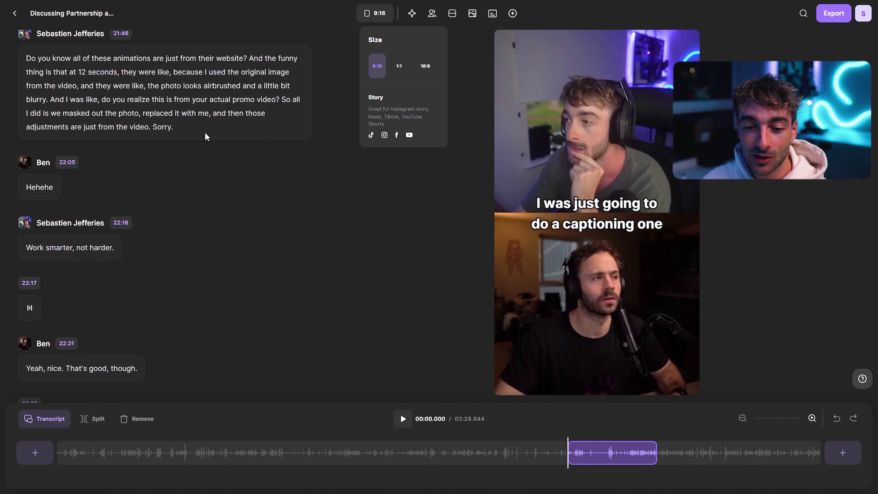
pyautogui.moveTo(202, 133); pyautogui.dragTo(144, 115)
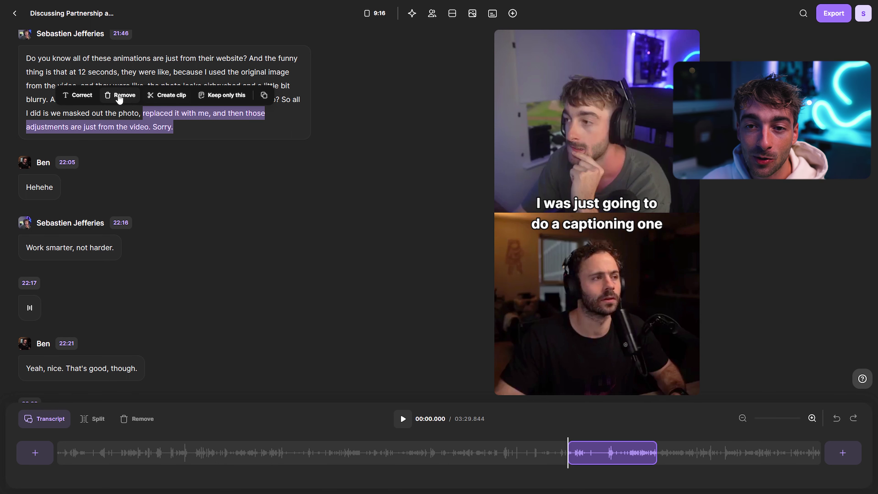
pyautogui.click(120, 95)
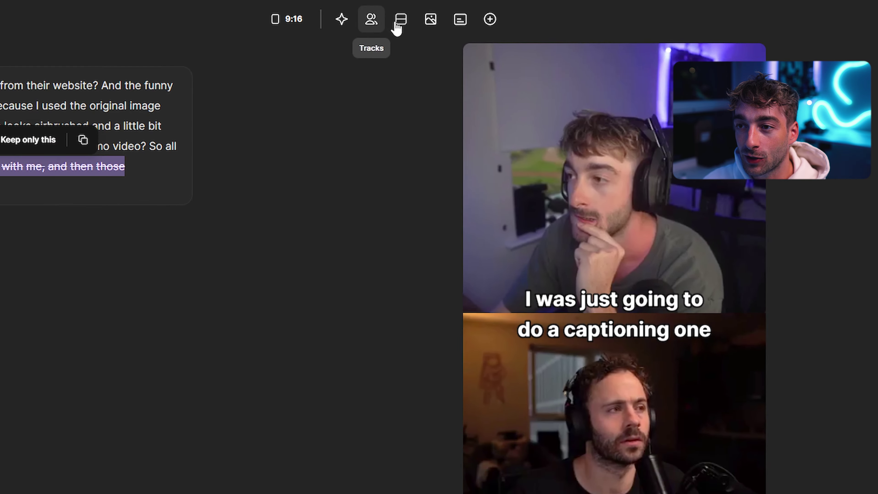
# Keep the stacked two-speaker layout at original aspect ratio with a dark purple-pink gradient background
pyautogui.click(401, 23)
pyautogui.click(392, 93)
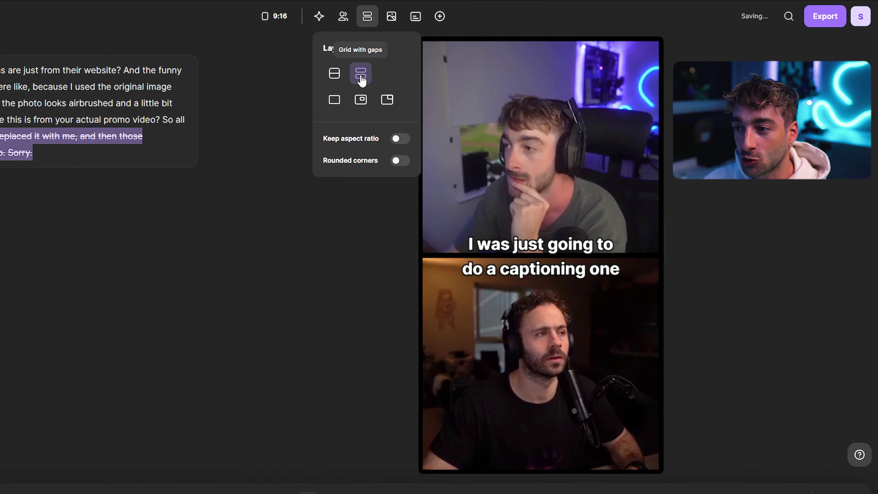
pyautogui.click(399, 139)
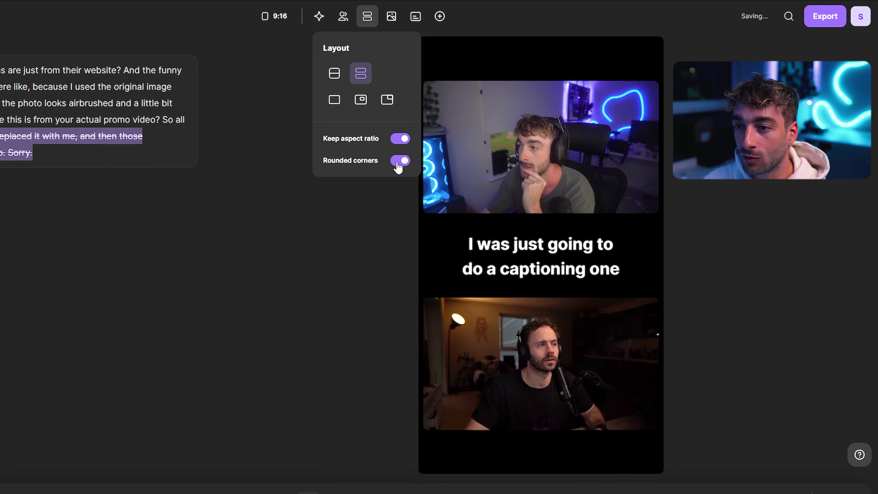
pyautogui.click(333, 100)
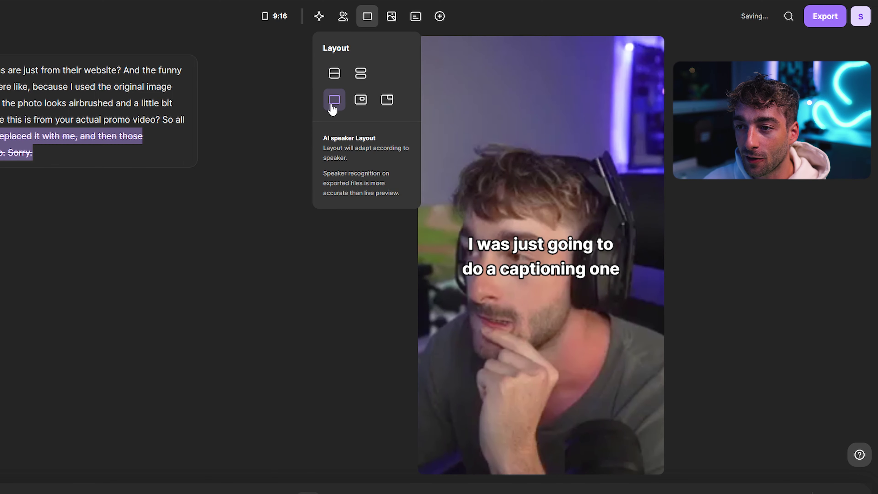
pyautogui.click(361, 101)
pyautogui.click(391, 16)
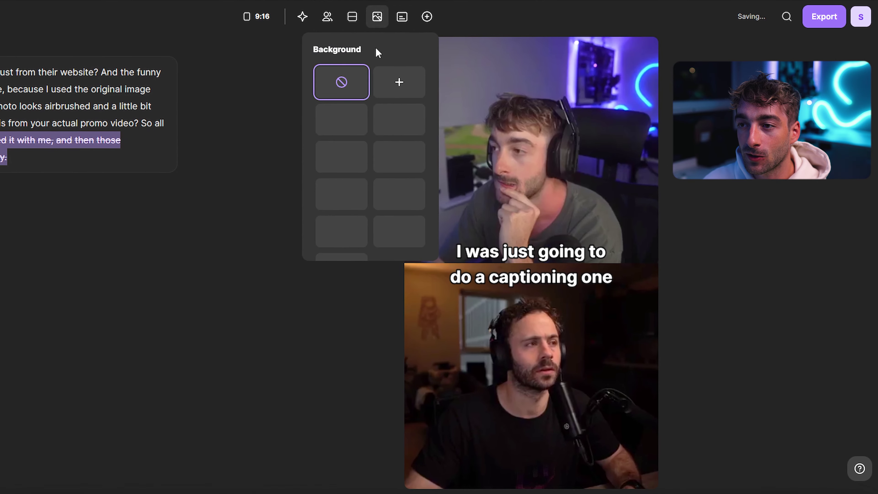
pyautogui.click(392, 130)
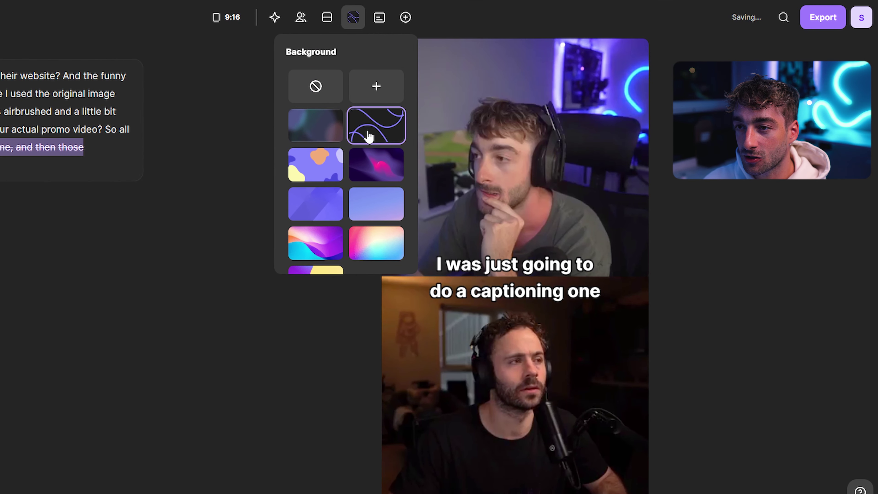
pyautogui.click(326, 19)
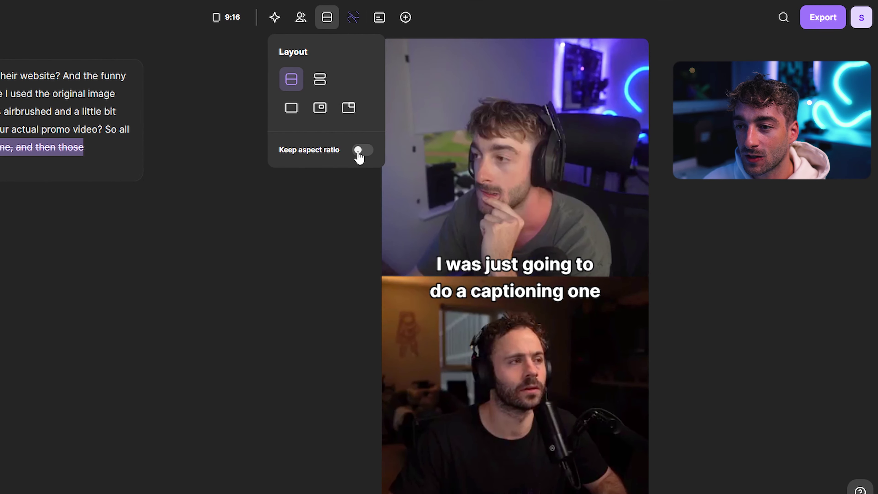
pyautogui.click(358, 150)
pyautogui.click(353, 17)
pyautogui.click(363, 178)
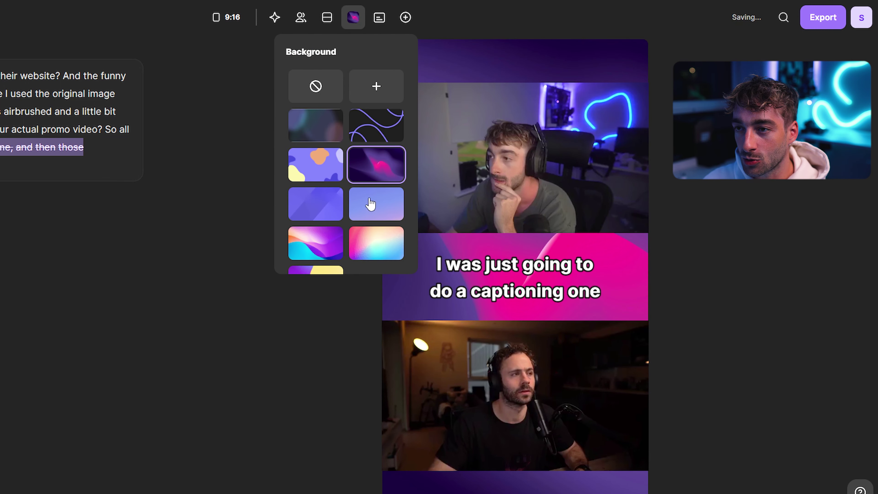
# Try several caption styles and settle on the bold caption style
pyautogui.click(379, 19)
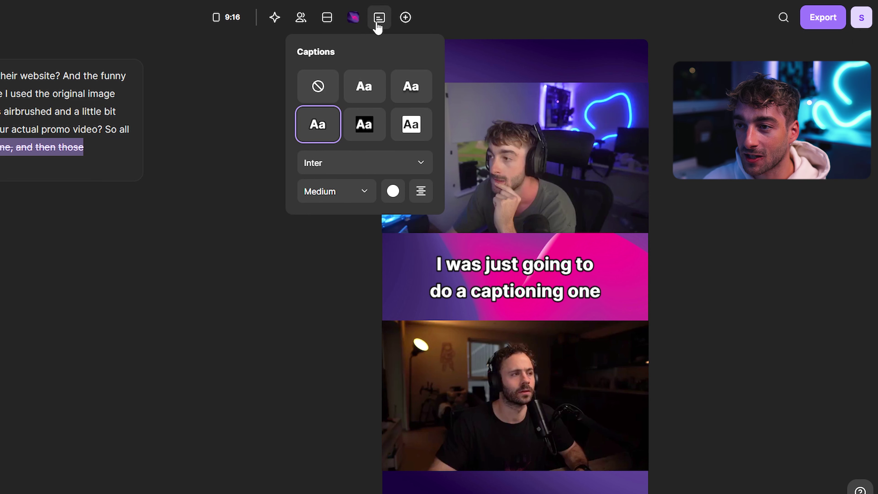
pyautogui.click(364, 86)
pyautogui.click(366, 123)
pyautogui.click(402, 123)
pyautogui.click(409, 99)
# Make the captions Alfa Slab One, Small, orange and left-aligned
pyautogui.click(376, 170)
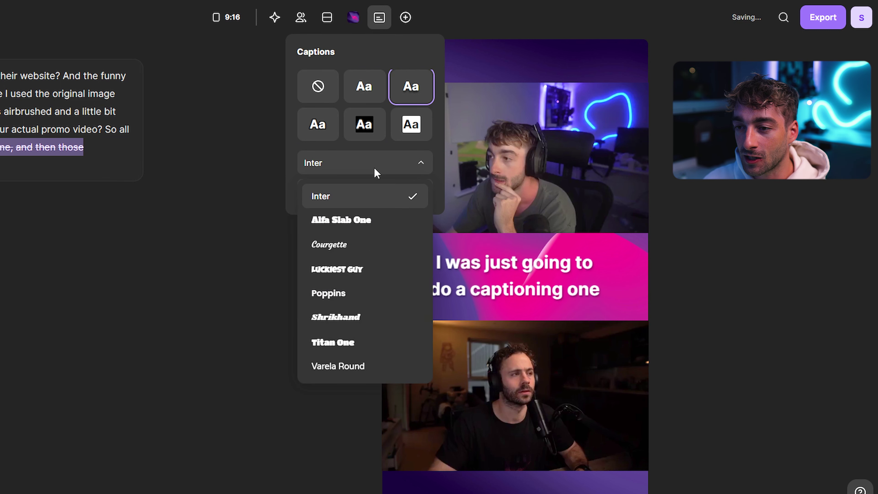
pyautogui.click(340, 226)
pyautogui.click(333, 196)
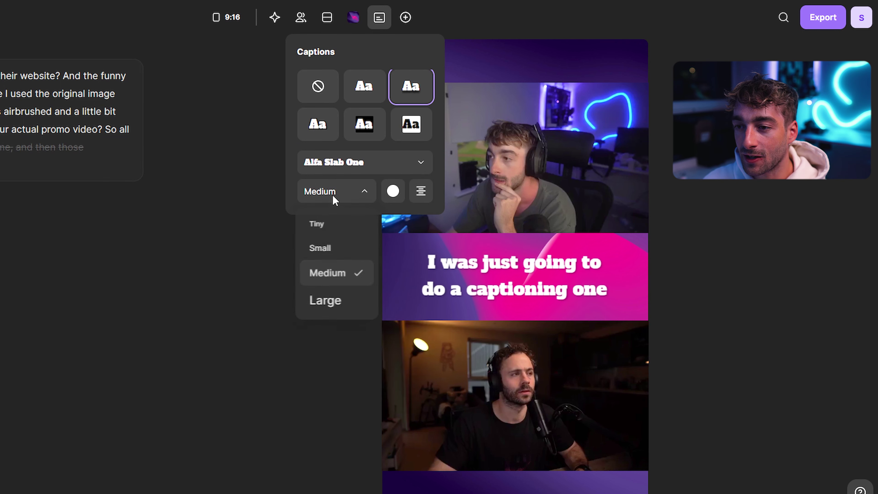
pyautogui.click(326, 249)
pyautogui.click(392, 191)
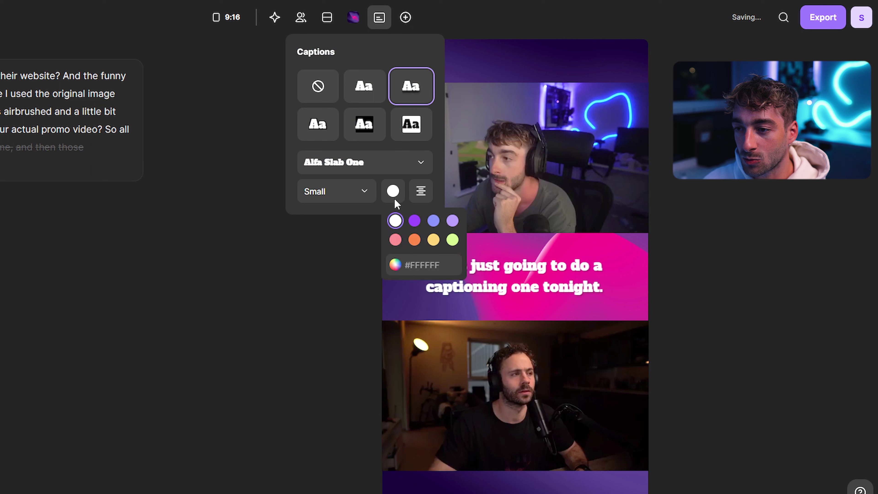
pyautogui.click(416, 240)
pyautogui.click(422, 191)
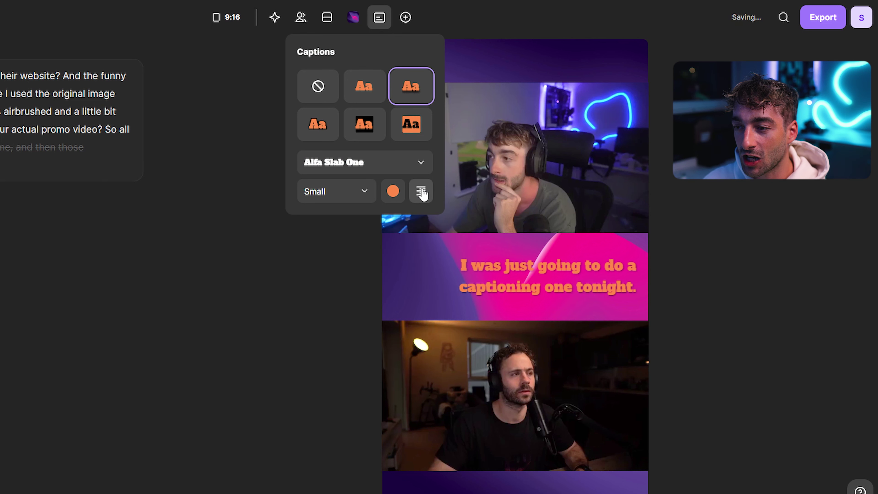
pyautogui.click(422, 192)
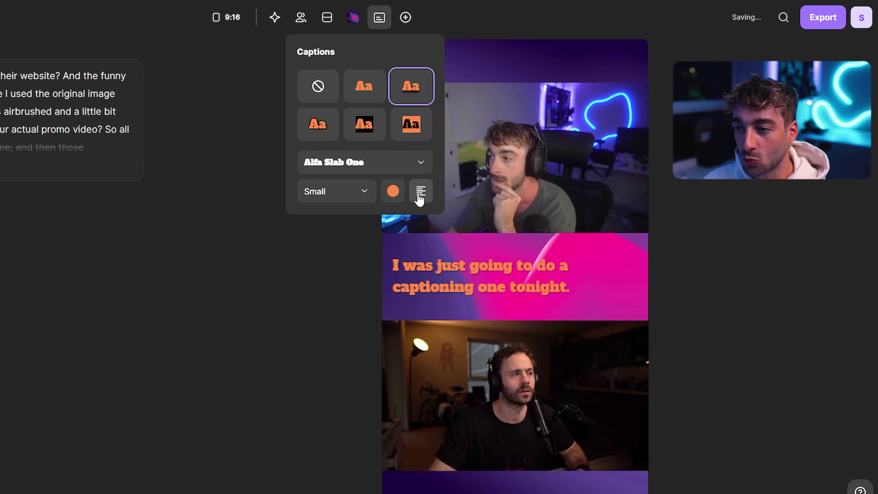
# Add the logo and shrink it onto the right side of the caption band
pyautogui.click(404, 18)
pyautogui.click(349, 142)
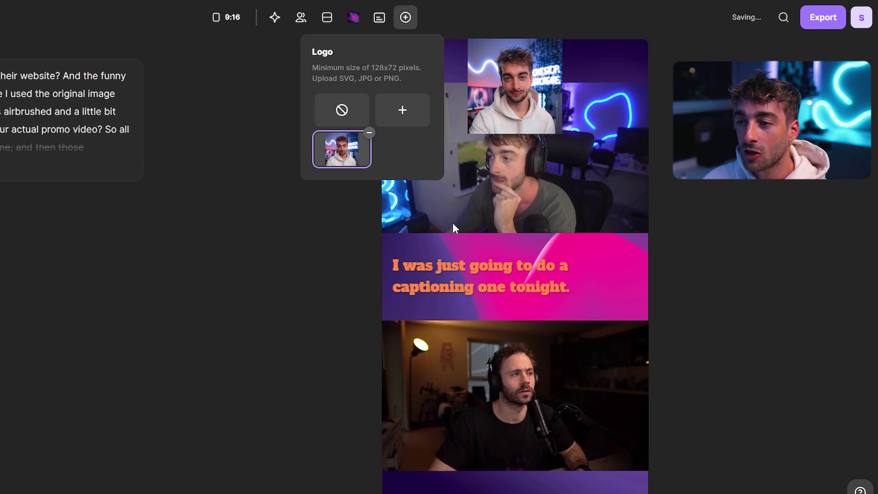
pyautogui.click(559, 131)
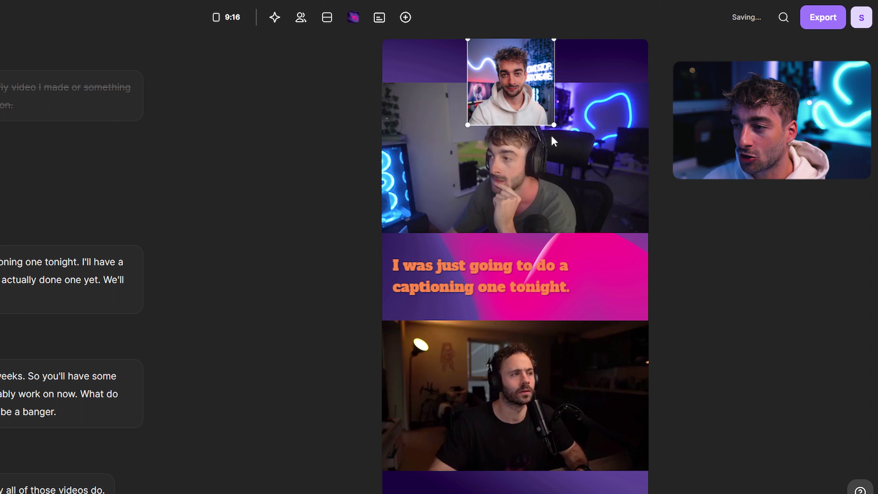
pyautogui.moveTo(554, 125); pyautogui.dragTo(609, 281)
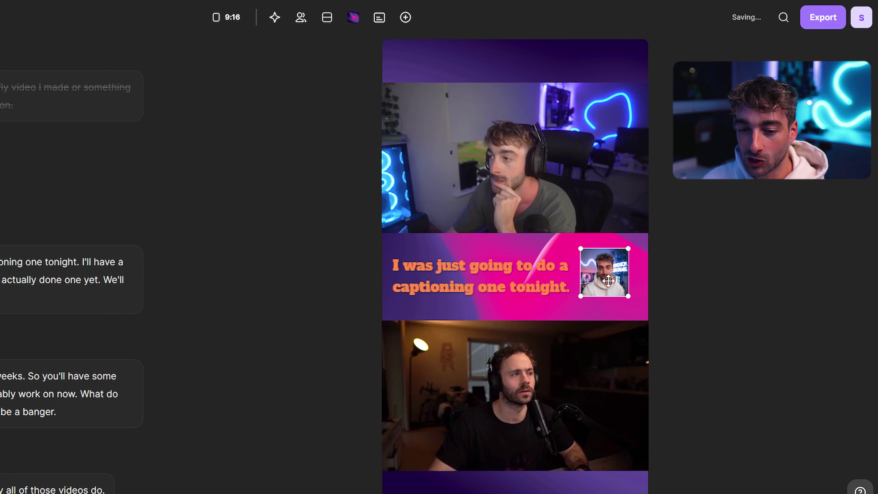
# Set the clip's export quality to 2160p 4K
pyautogui.click(812, 23)
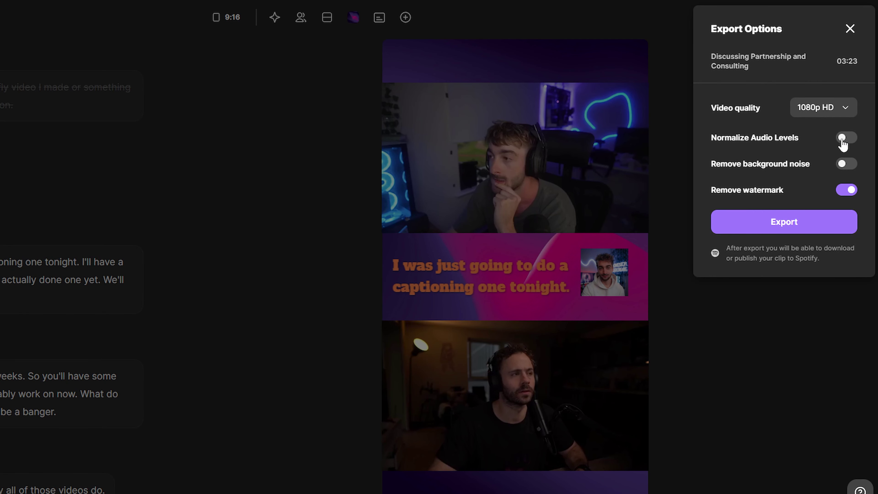
pyautogui.click(829, 110)
pyautogui.click(824, 193)
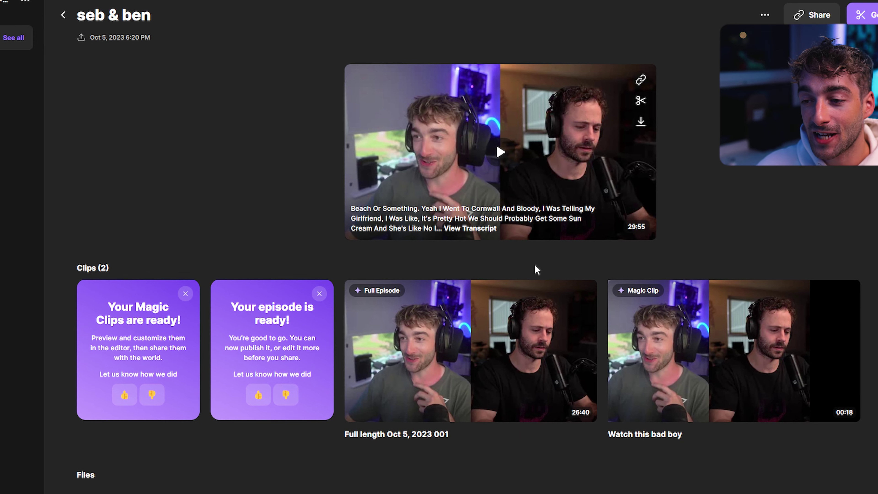
# Open the 26:40 'Full length Oct 5, 2023 001' episode in the editor
pyautogui.moveTo(541, 335)
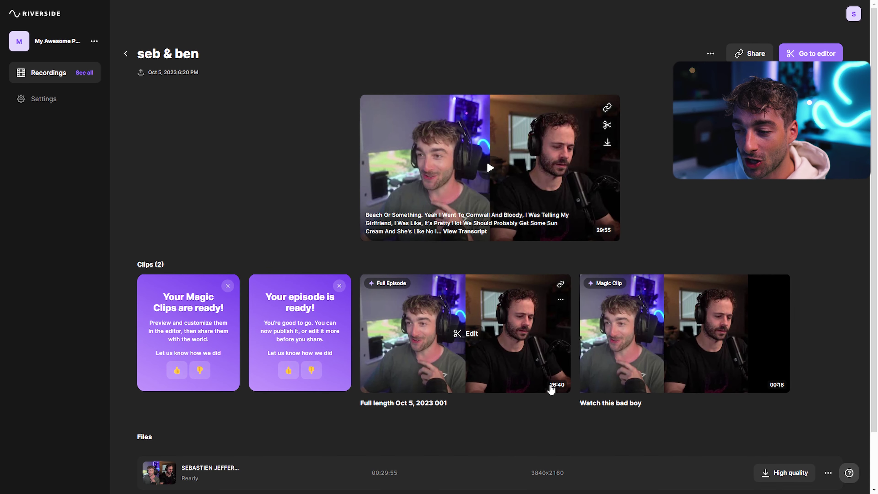
pyautogui.moveTo(539, 380)
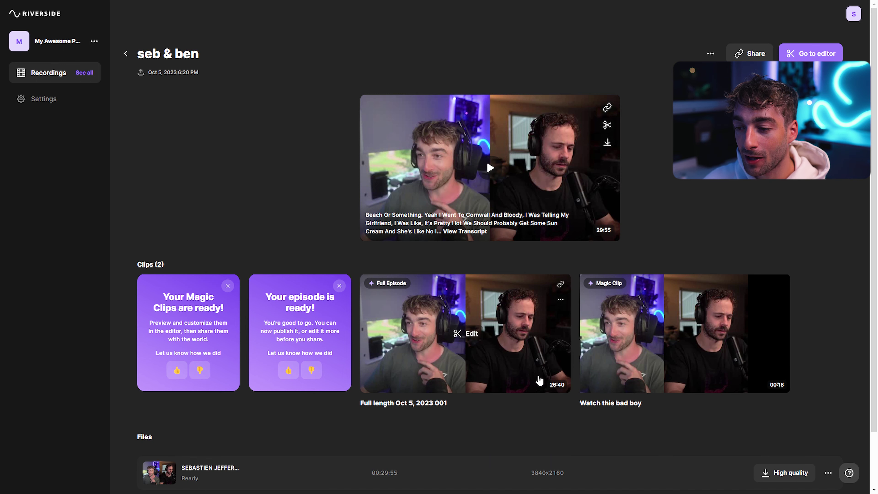
pyautogui.click(468, 335)
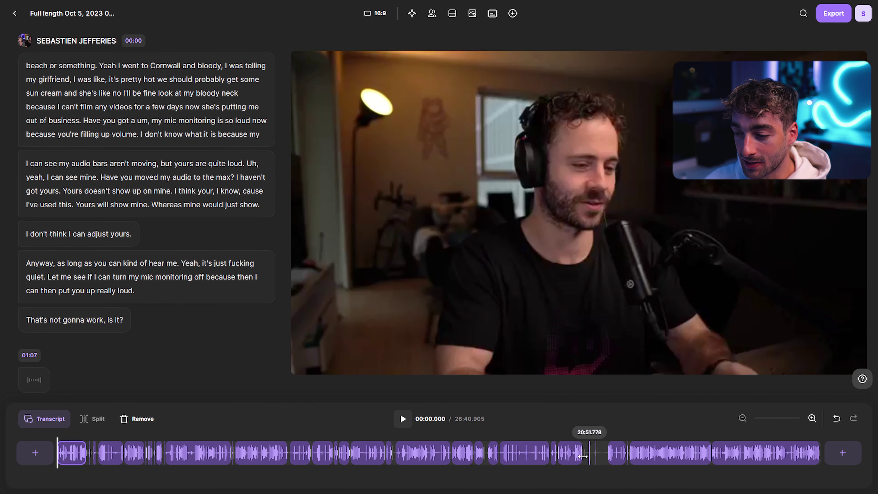
# Zoom in on the timeline and trim the first clip's end to 01:06
pyautogui.click(810, 419)
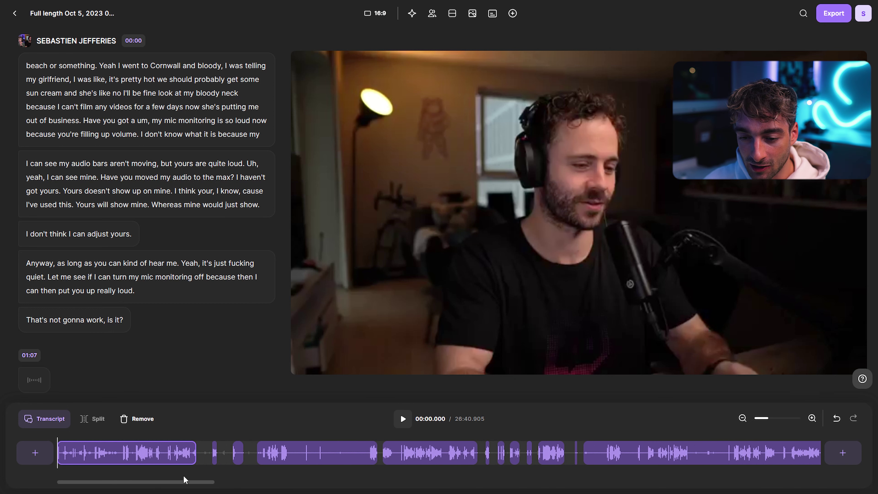
pyautogui.moveTo(189, 486); pyautogui.dragTo(163, 483)
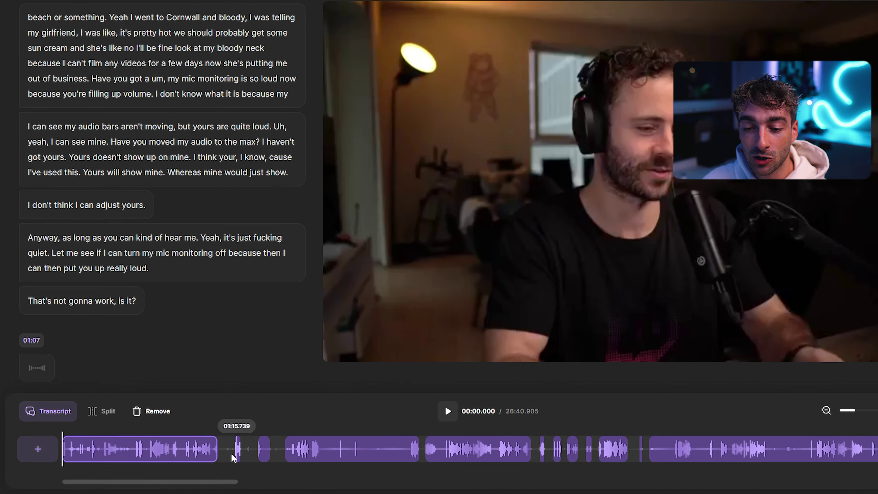
pyautogui.moveTo(195, 452)
pyautogui.mouseDown()
pyautogui.moveTo(175, 454)
pyautogui.moveTo(203, 448)
pyautogui.moveTo(182, 449)
pyautogui.mouseUp()
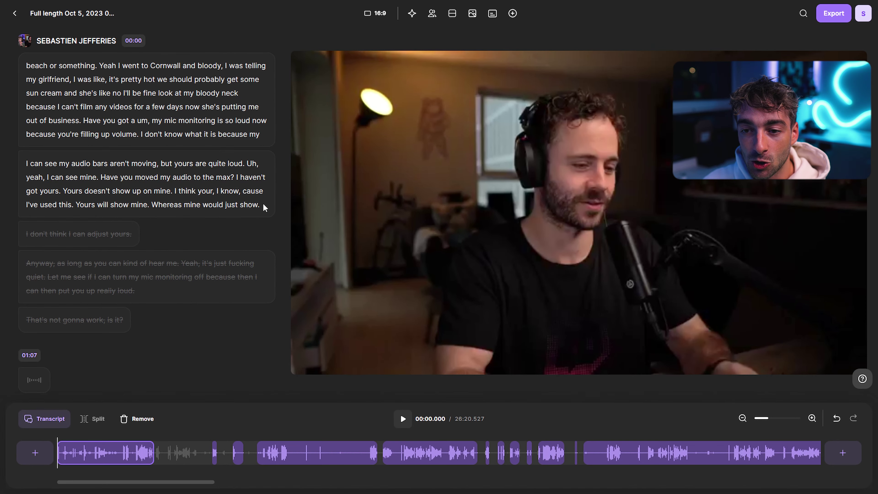
# Select transcript text starting at 'Yours' and restore all removed passages, giving a continuous 29:55 timeline
pyautogui.moveTo(312, 148); pyautogui.dragTo(191, 151)
pyautogui.moveTo(162, 208); pyautogui.dragTo(75, 205)
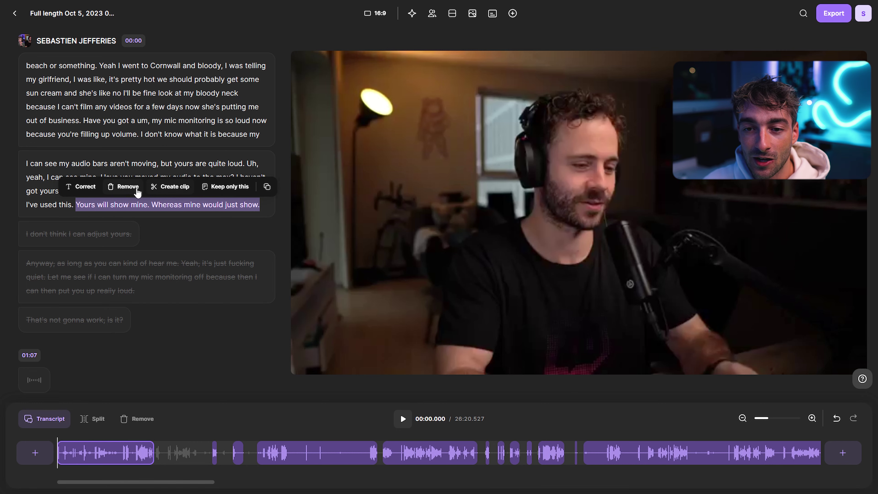
pyautogui.hotkey('ctrl', 'z')
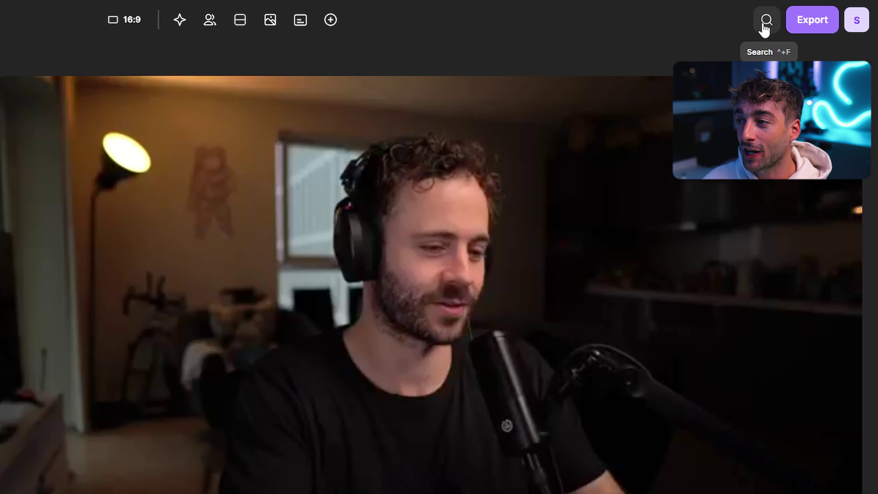
# Search the transcript for 'sound' and review its 4 timeline matches, the first at 06:39
pyautogui.click(765, 26)
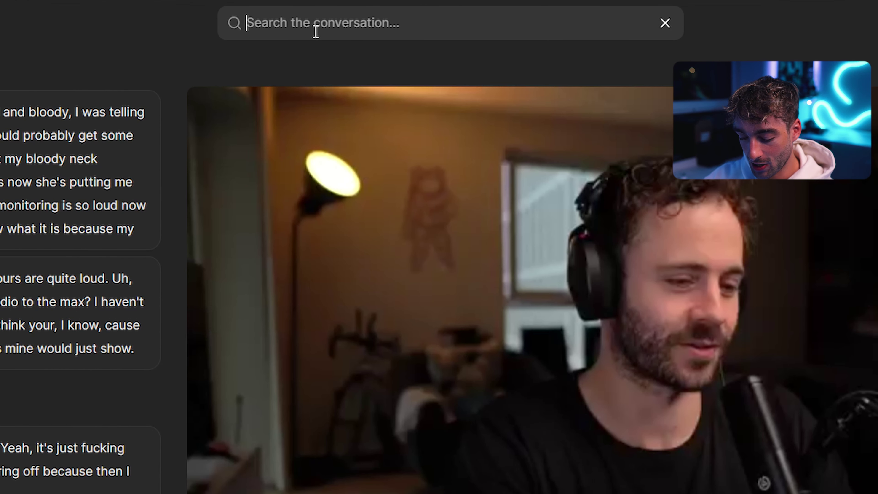
pyautogui.write('sound')
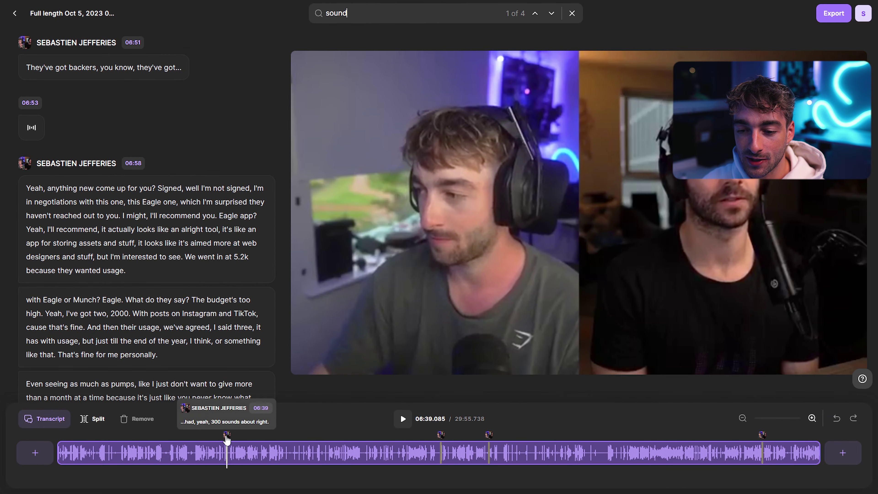
pyautogui.moveTo(440, 438)
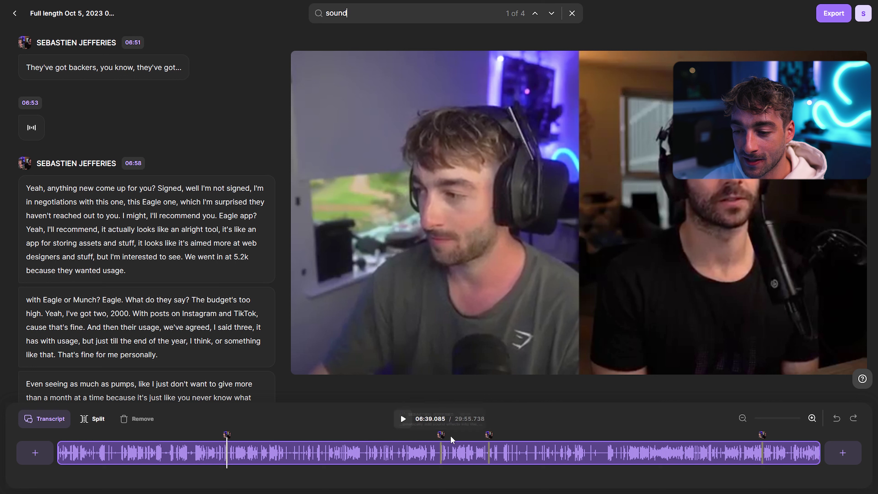
pyautogui.moveTo(488, 439)
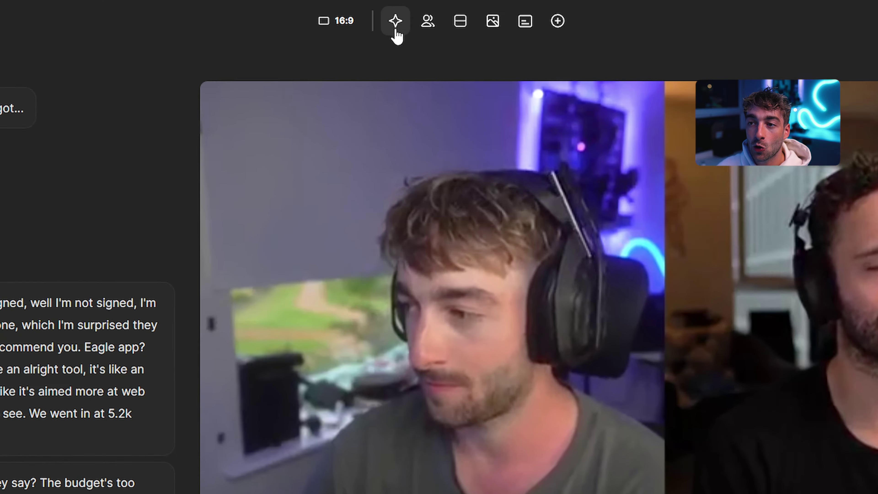
# Look over Magic tools, Layout and Background, then apply the second caption style (white Inter, medium)
pyautogui.click(406, 16)
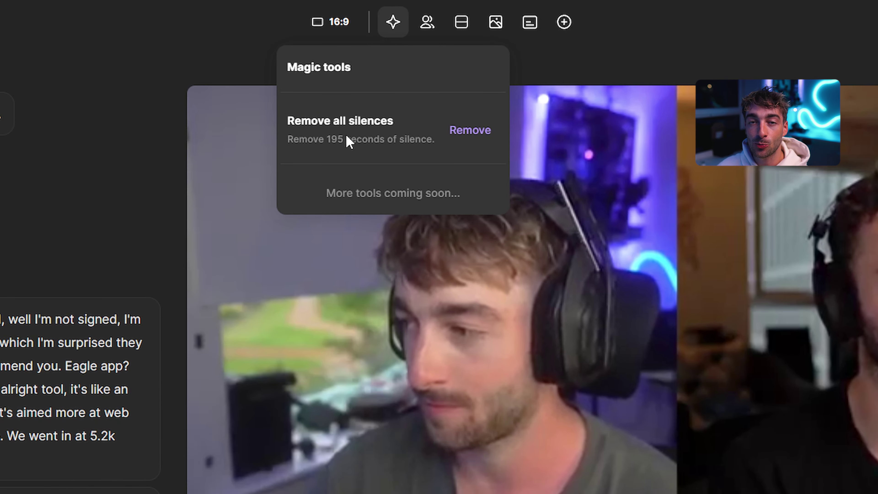
pyautogui.click(460, 33)
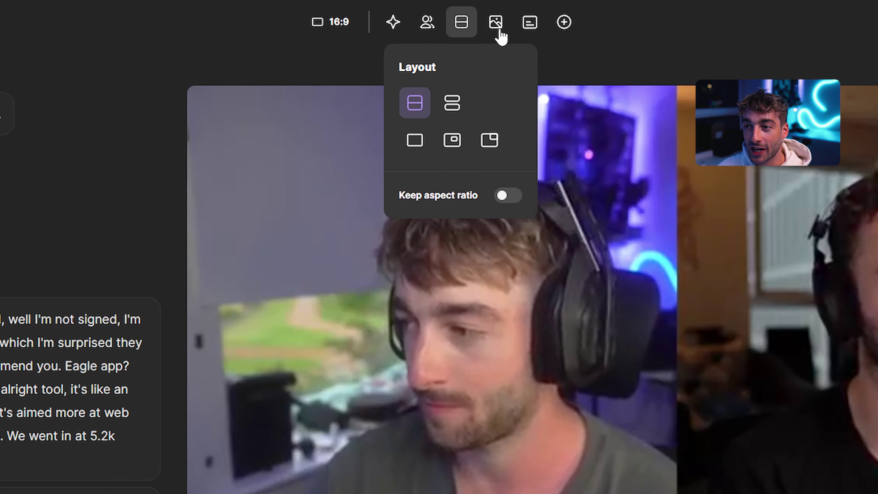
pyautogui.click(497, 32)
pyautogui.click(529, 35)
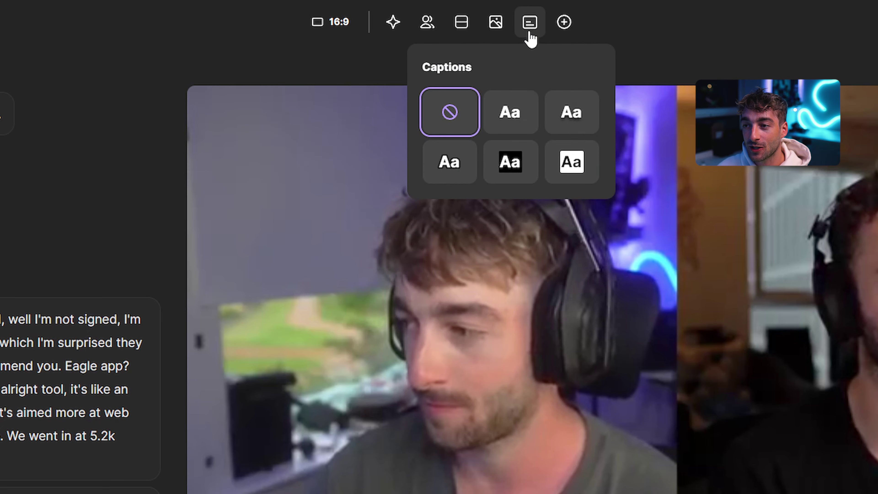
pyautogui.click(522, 124)
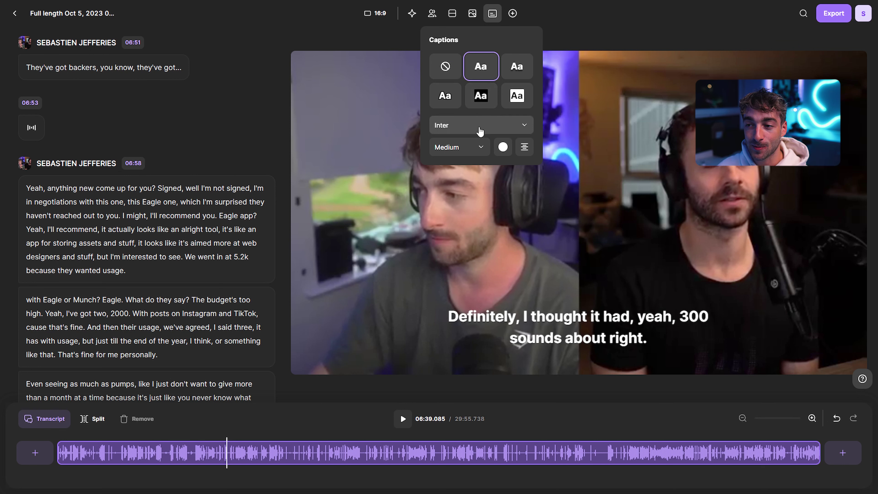
pyautogui.click(553, 33)
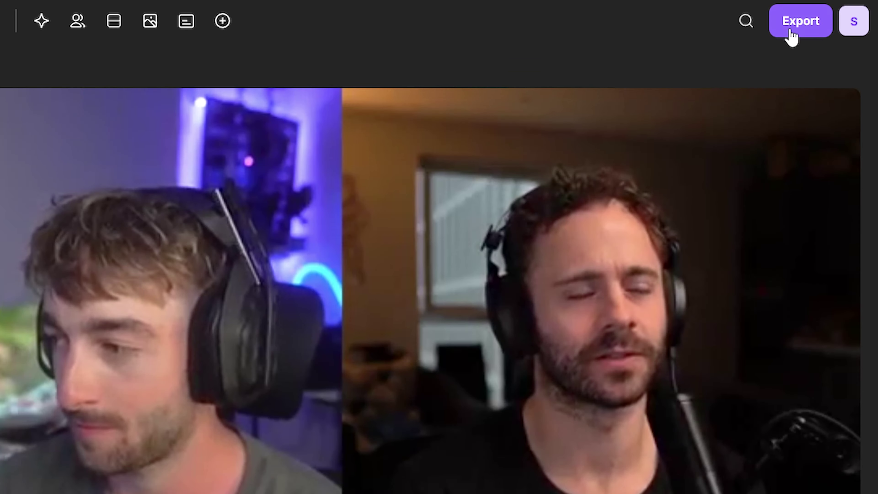
# Set video quality to 2160p 4K, enable Normalize Audio Levels and Remove background noise, and export
pyautogui.click(831, 14)
pyautogui.click(793, 133)
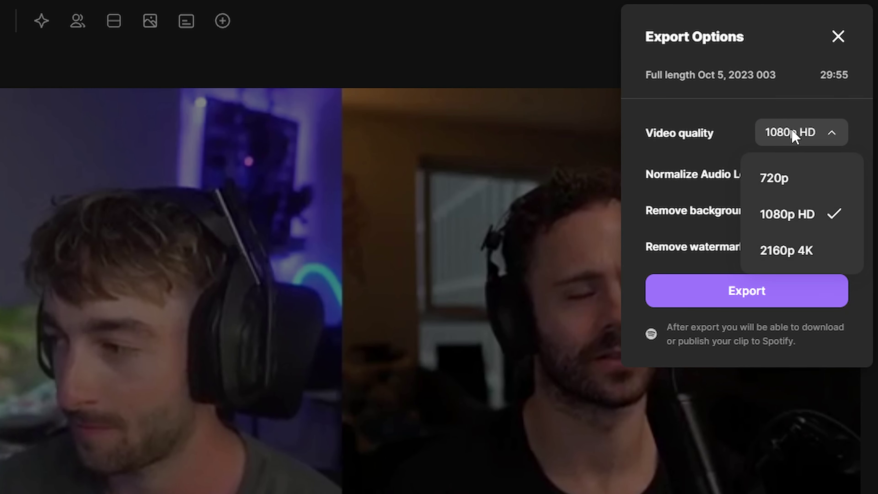
pyautogui.click(783, 251)
pyautogui.click(832, 178)
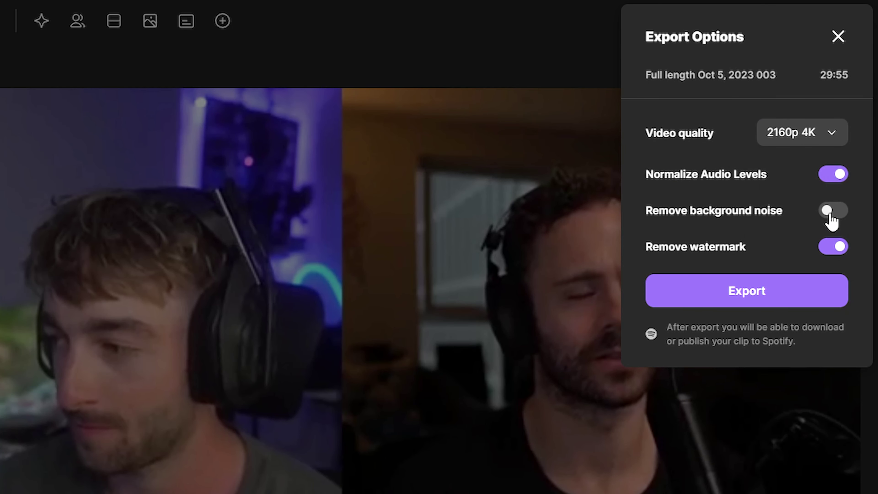
pyautogui.click(831, 213)
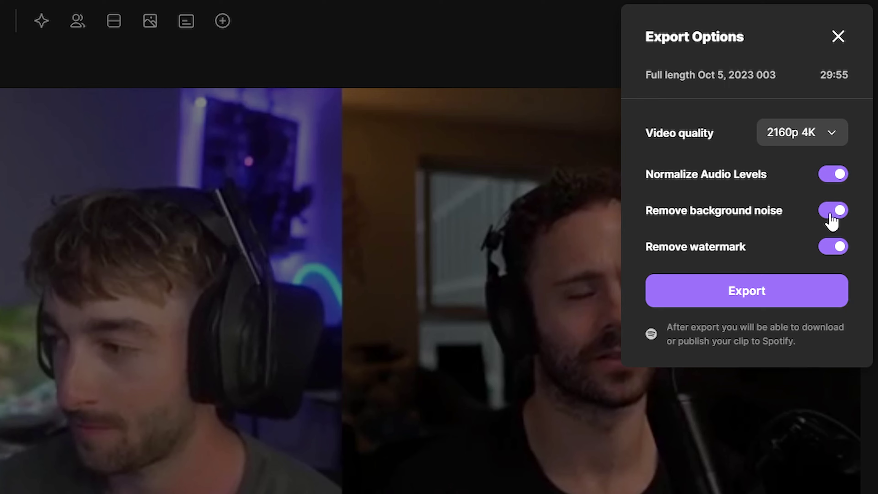
pyautogui.click(760, 295)
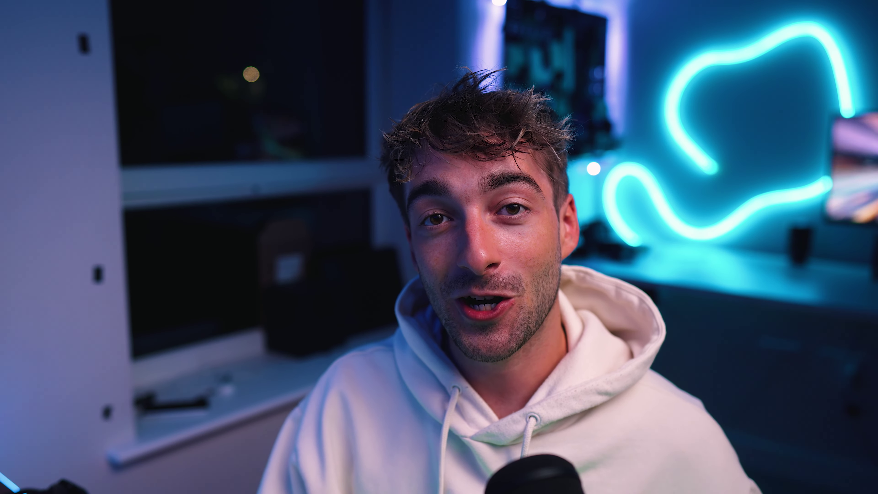